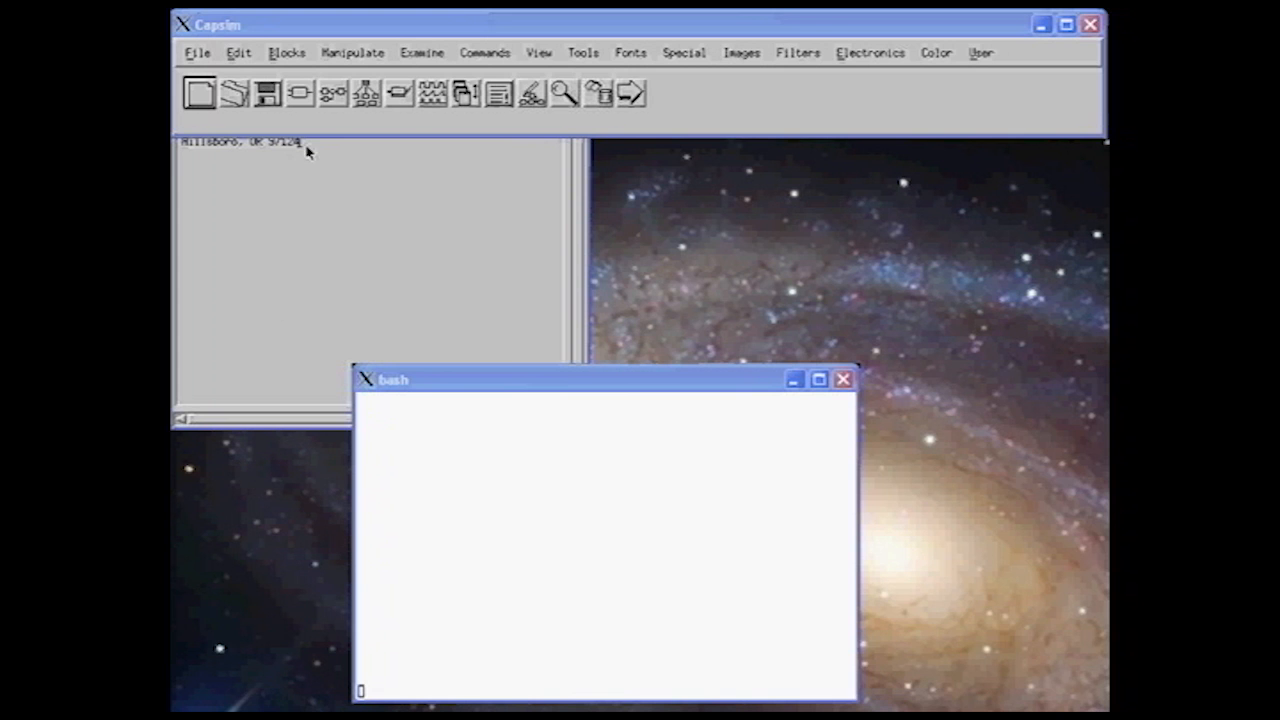
Step: Load the tut3 topology and reposition its window below the main toolbar
{"action": "left_click", "coordinate": [230, 93]}
{"action": "left_click", "coordinate": [208, 123]}
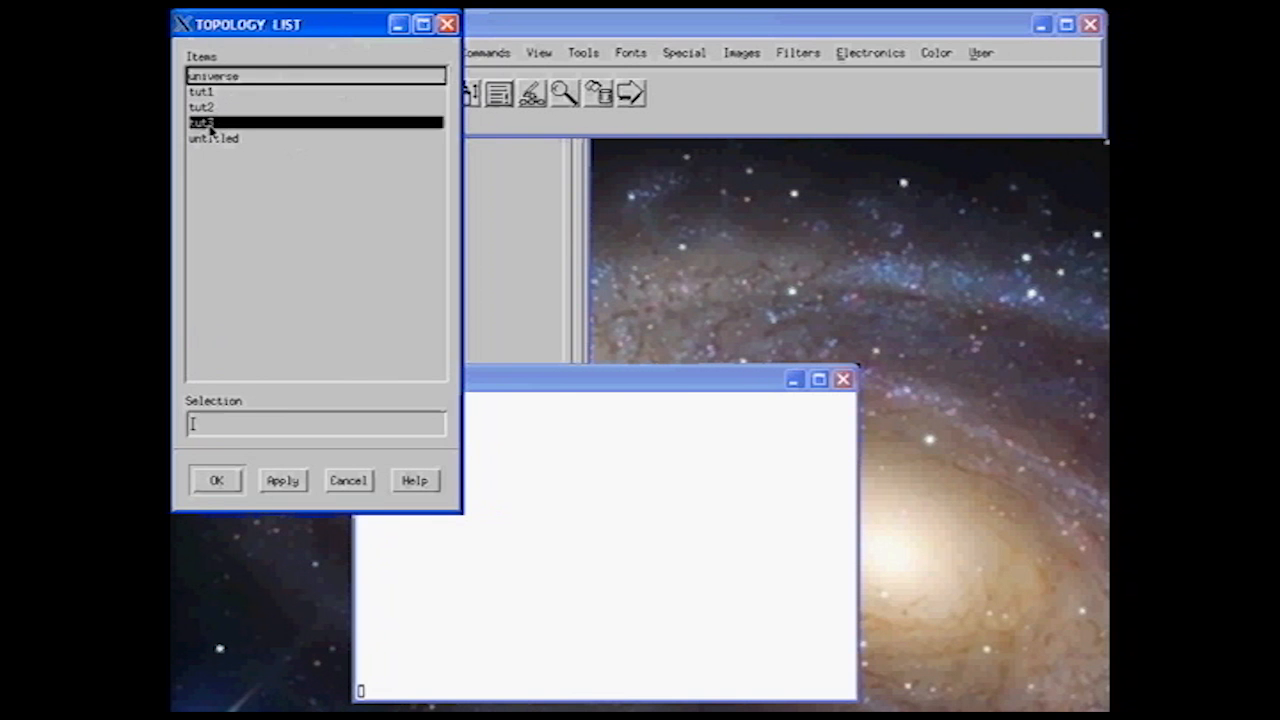
{"action": "left_click", "coordinate": [229, 481]}
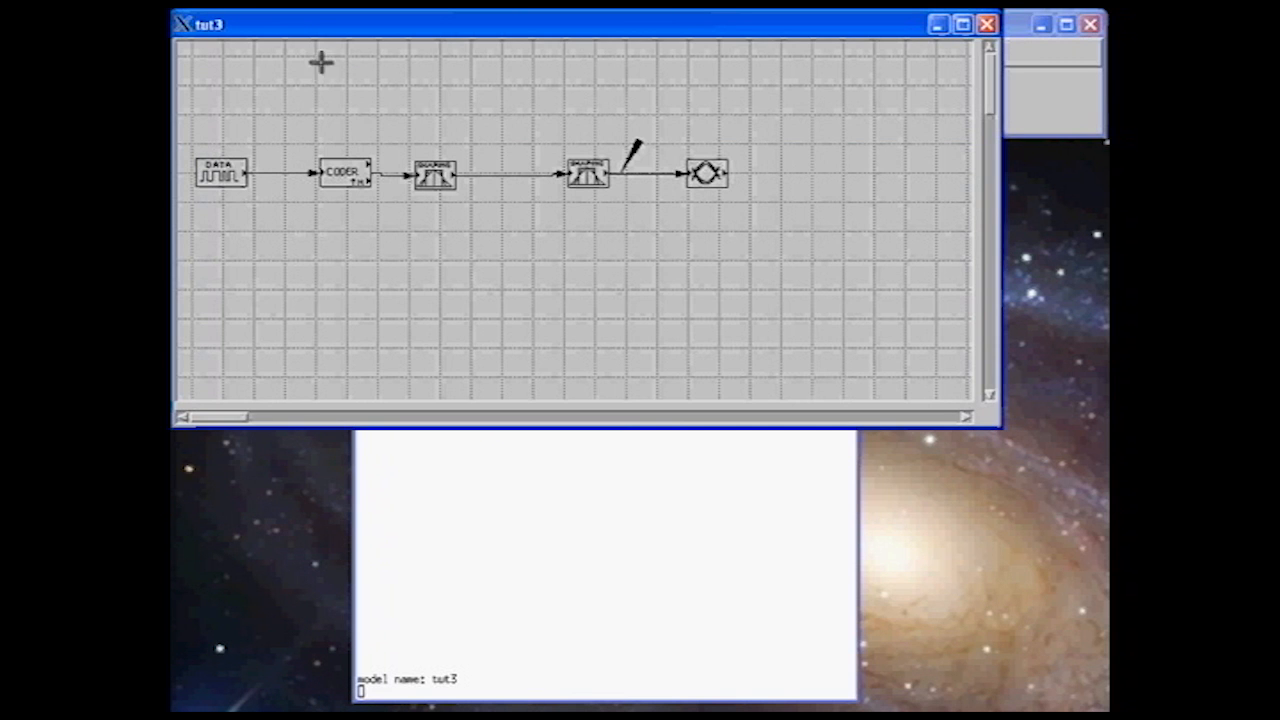
{"action": "left_click_drag", "start_coordinate": [314, 37], "coordinate": [313, 165]}
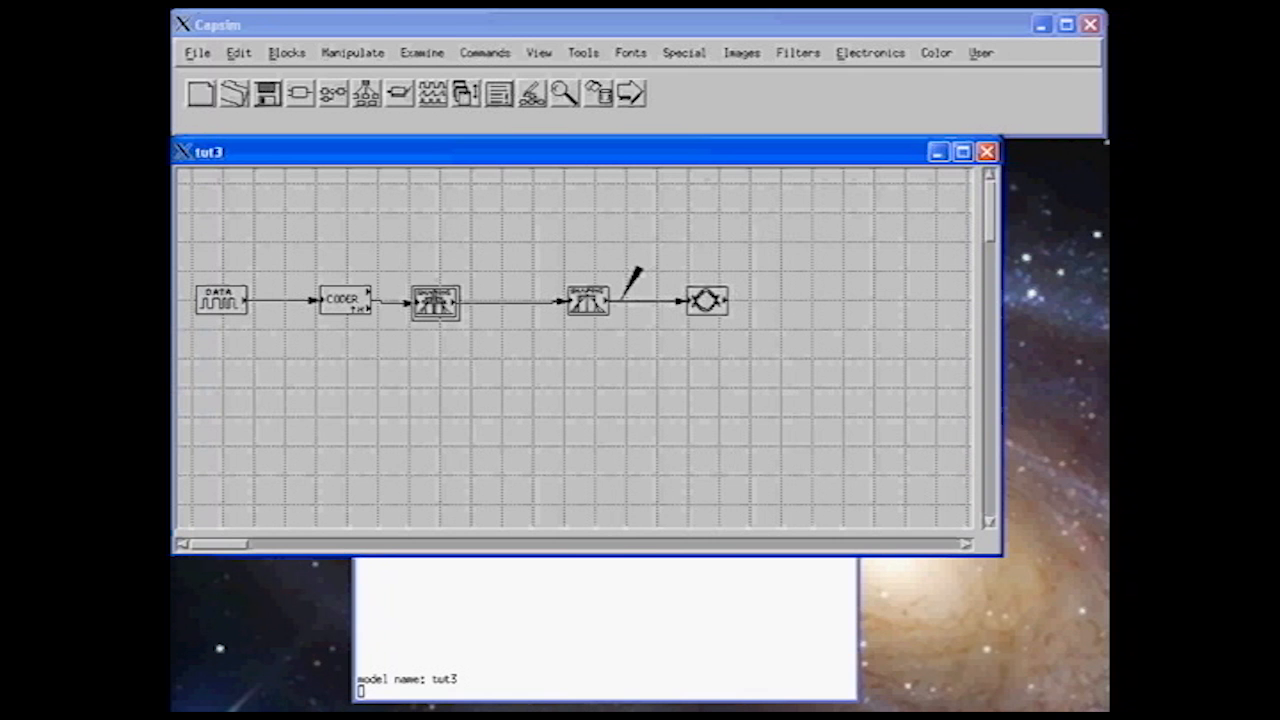
Step: Review the parameters of both shaping filter blocks and the tut3 galaxy's Rolloff Factor argument, leaving them unmodified
{"action": "right_click", "coordinate": [435, 303]}
{"action": "left_click", "coordinate": [449, 354]}
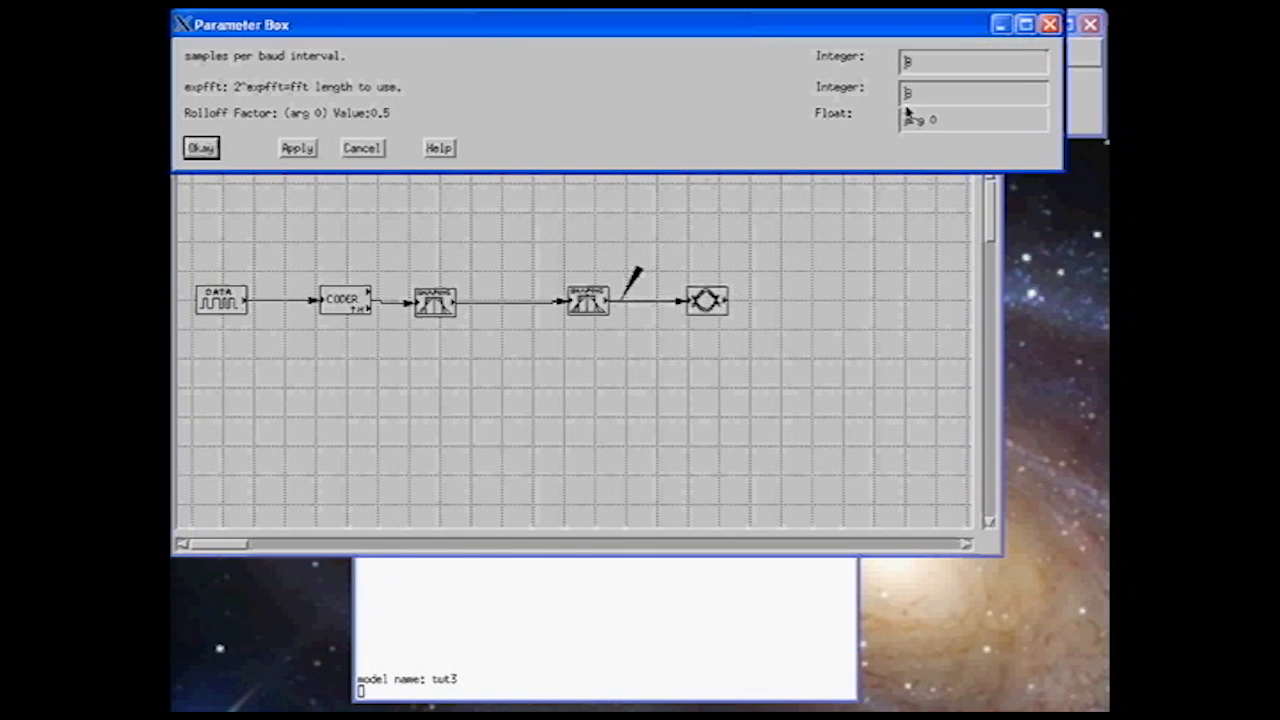
{"action": "left_click", "coordinate": [383, 150]}
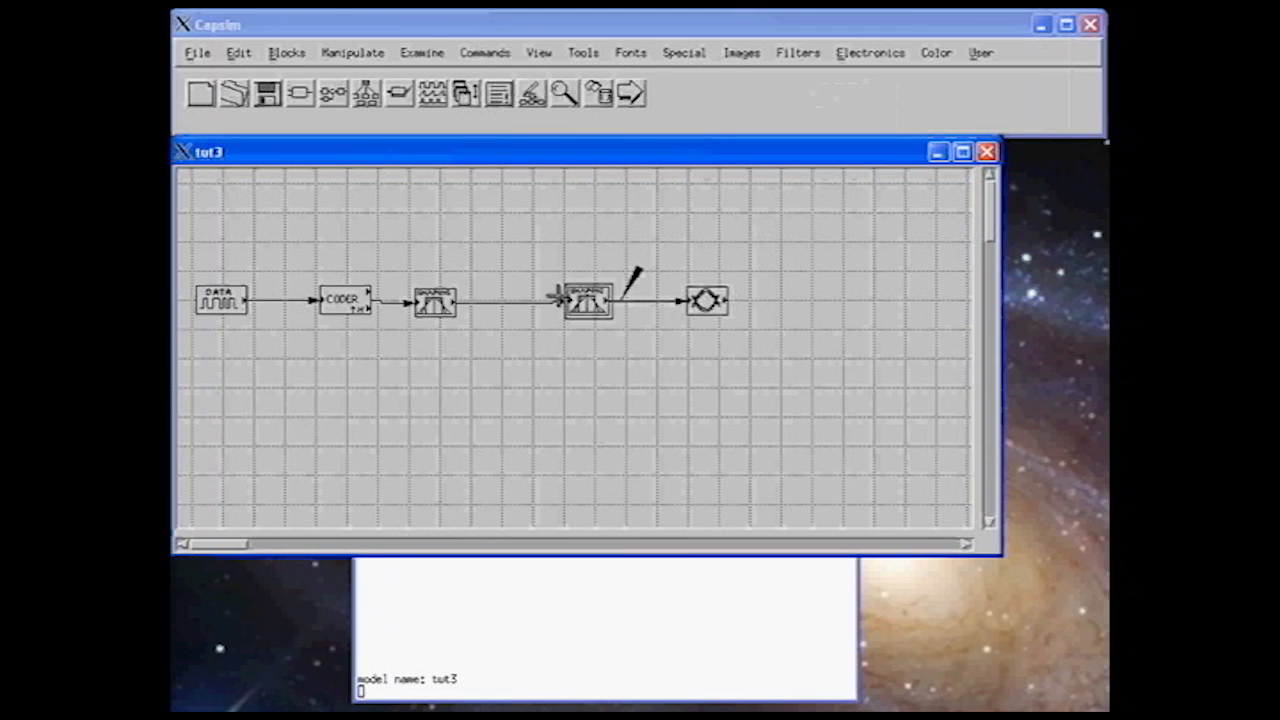
{"action": "right_click", "coordinate": [588, 303]}
{"action": "left_click", "coordinate": [600, 360]}
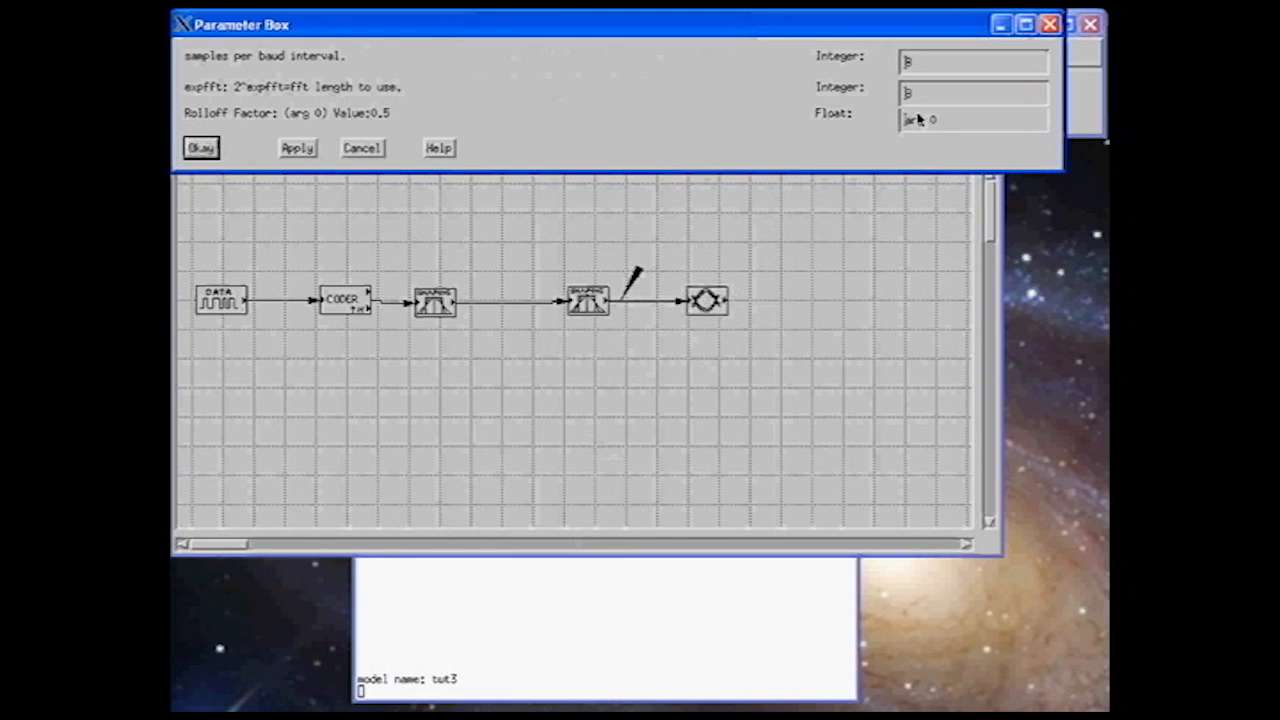
{"action": "left_click", "coordinate": [362, 148]}
{"action": "left_click", "coordinate": [372, 93]}
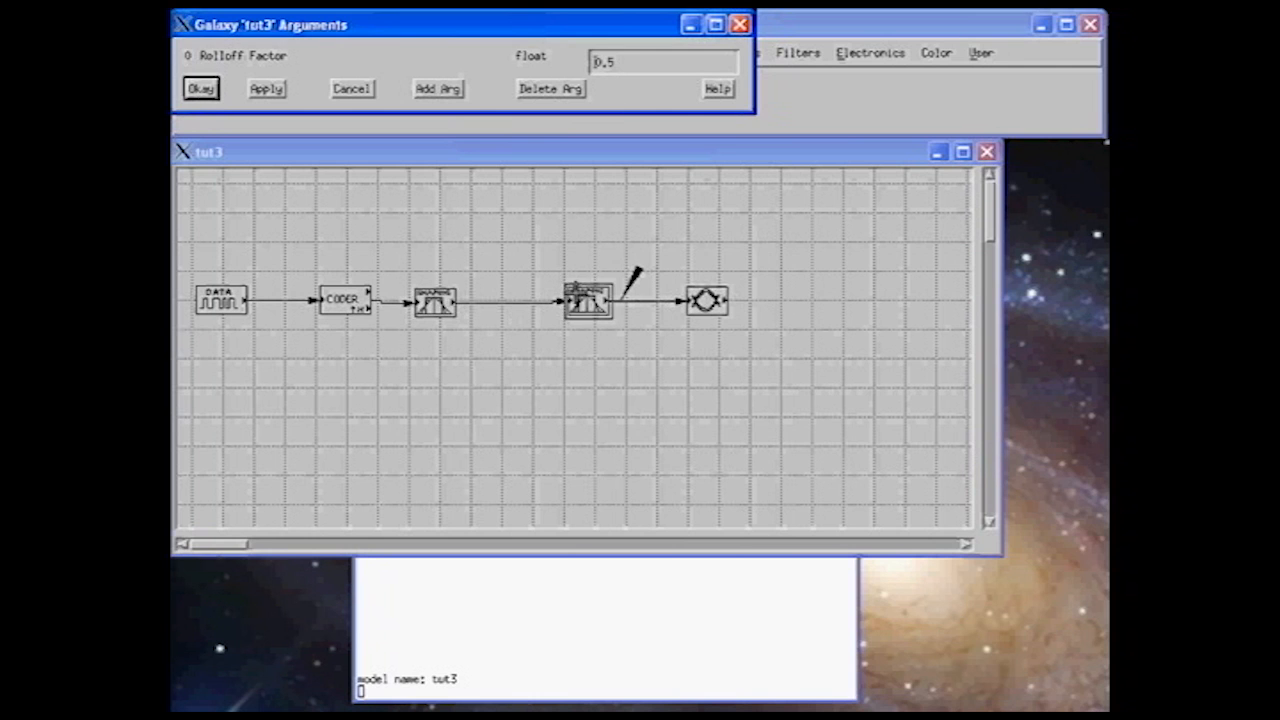
{"action": "left_click", "coordinate": [351, 88]}
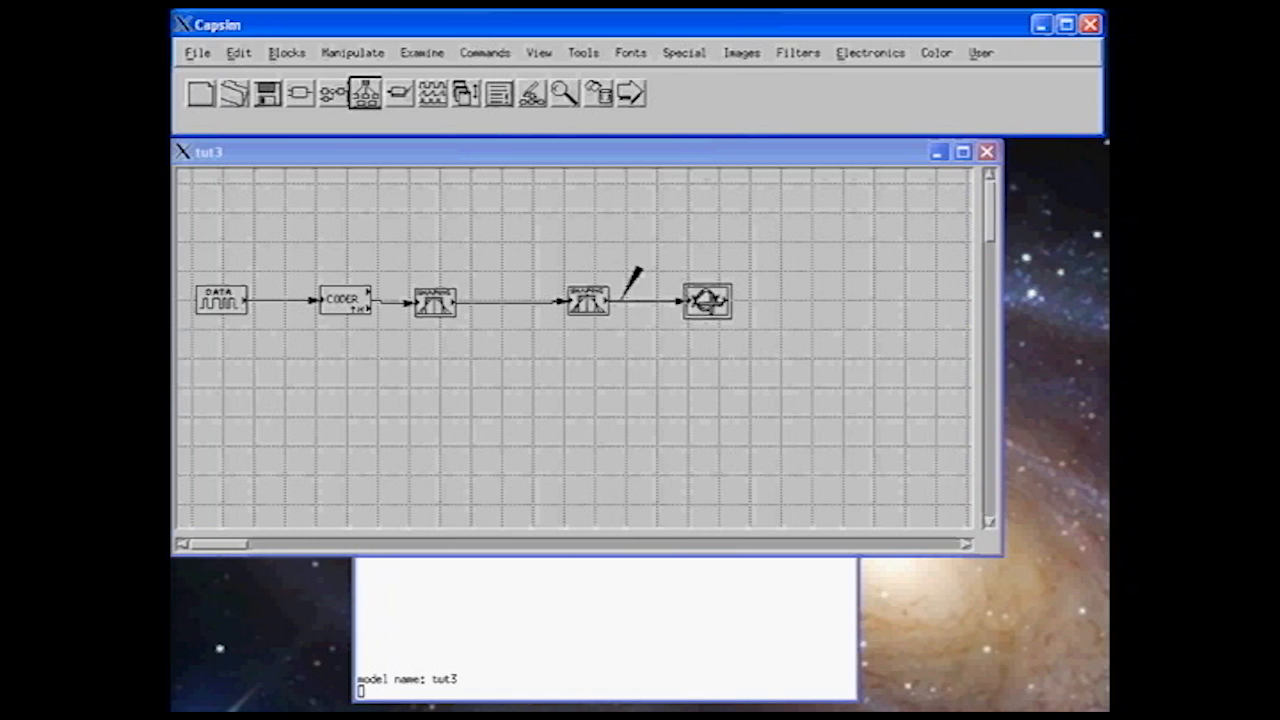
Step: Select the second shaping filter and the eye diagram block, and move them right by two increments of 100
{"action": "left_click", "coordinate": [349, 55]}
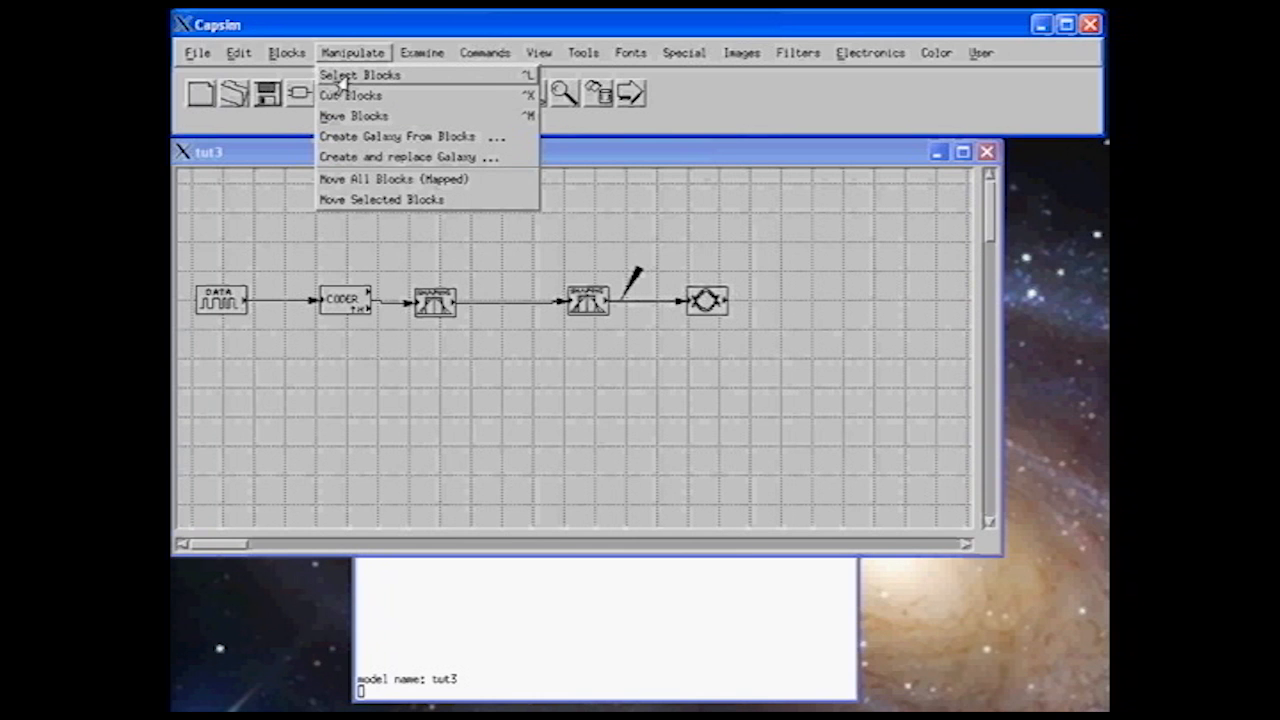
{"action": "left_click", "coordinate": [340, 79]}
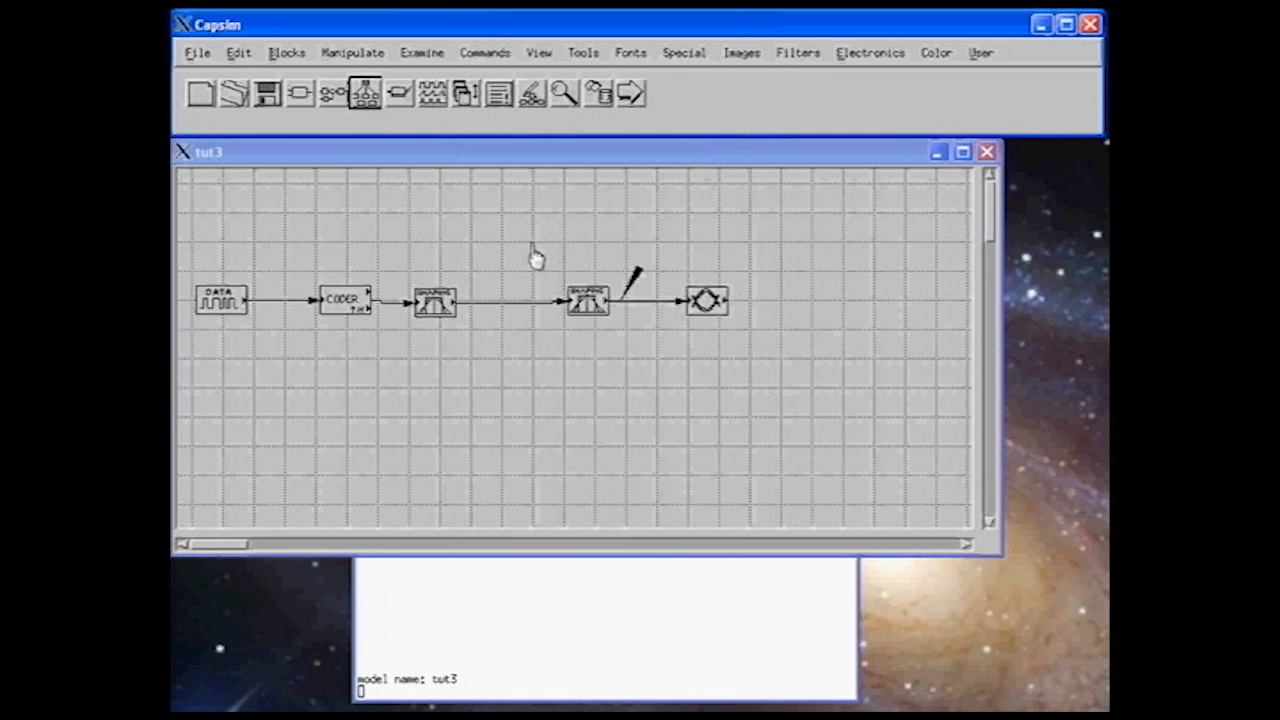
{"action": "left_click_drag", "start_coordinate": [532, 245], "coordinate": [749, 357]}
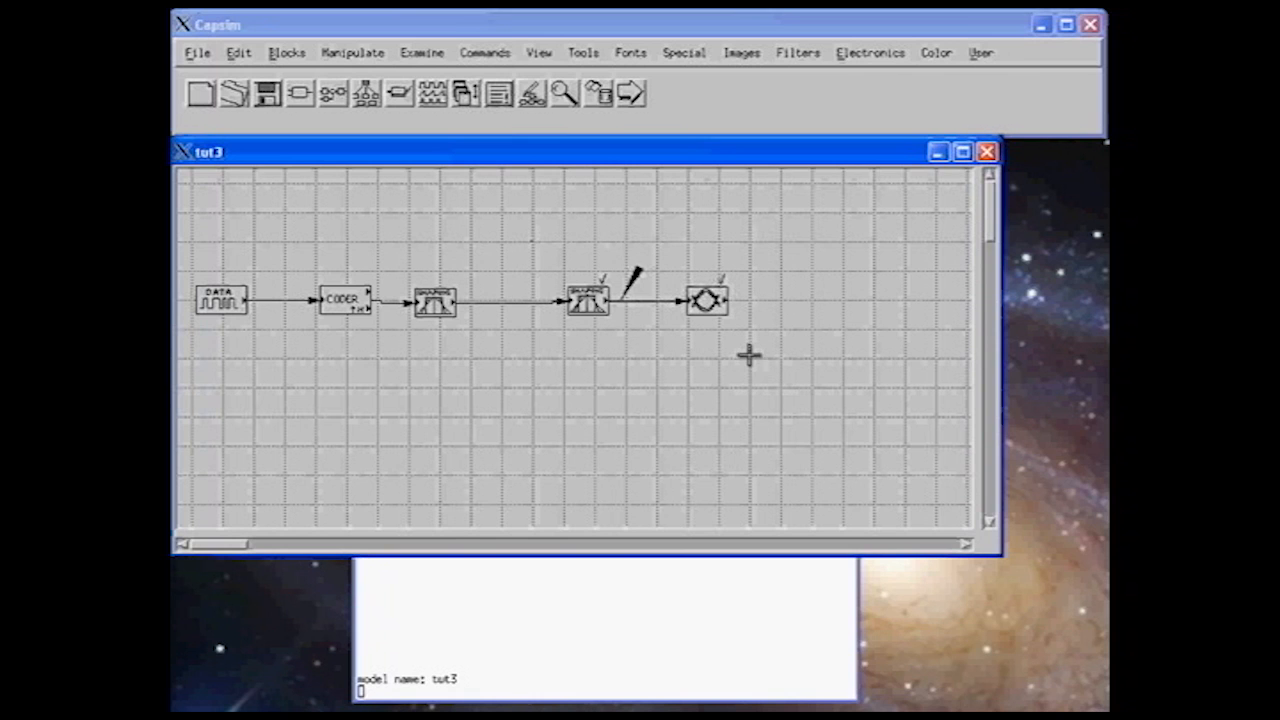
{"action": "left_click", "coordinate": [345, 55]}
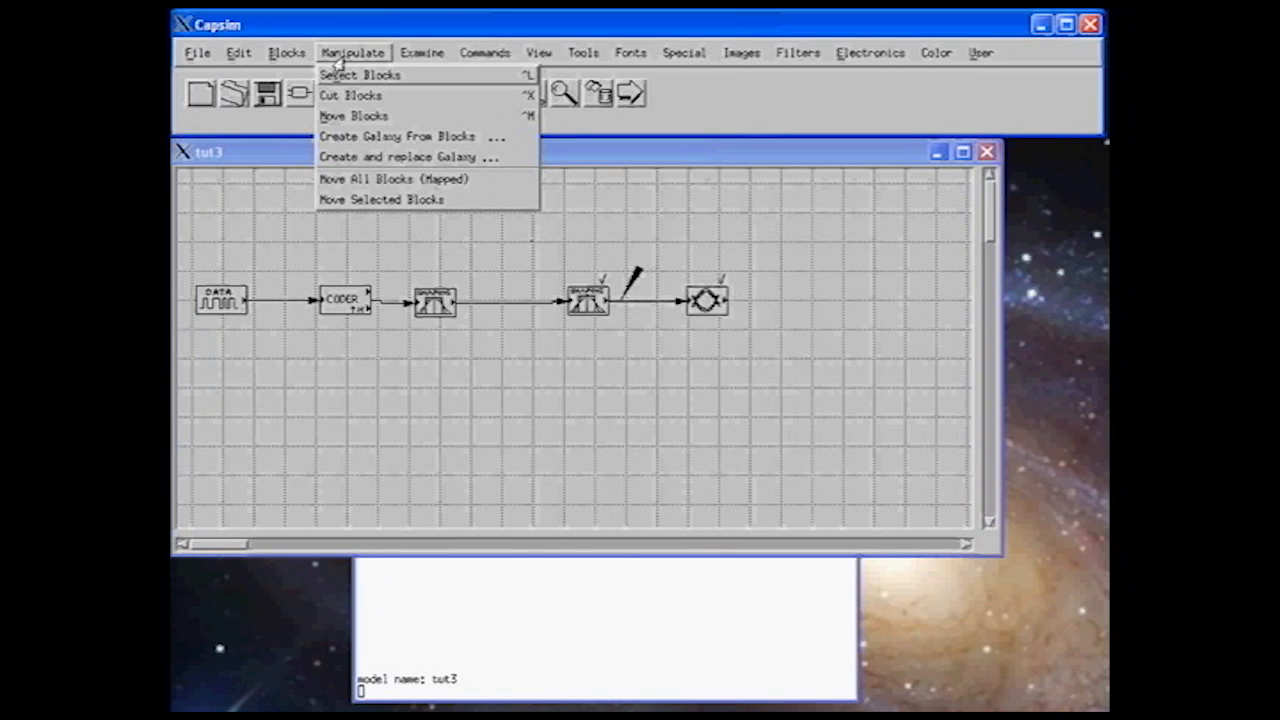
{"action": "left_click", "coordinate": [352, 200]}
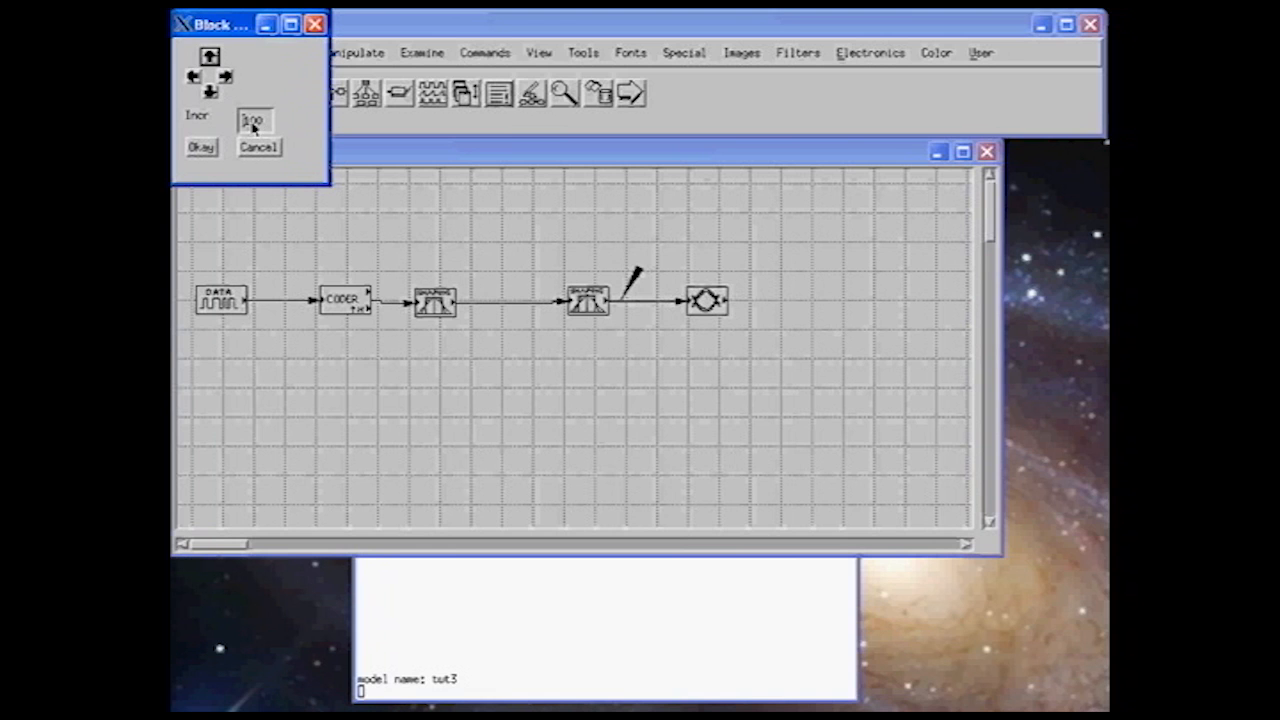
{"action": "left_click", "coordinate": [224, 77]}
{"action": "left_click", "coordinate": [224, 77]}
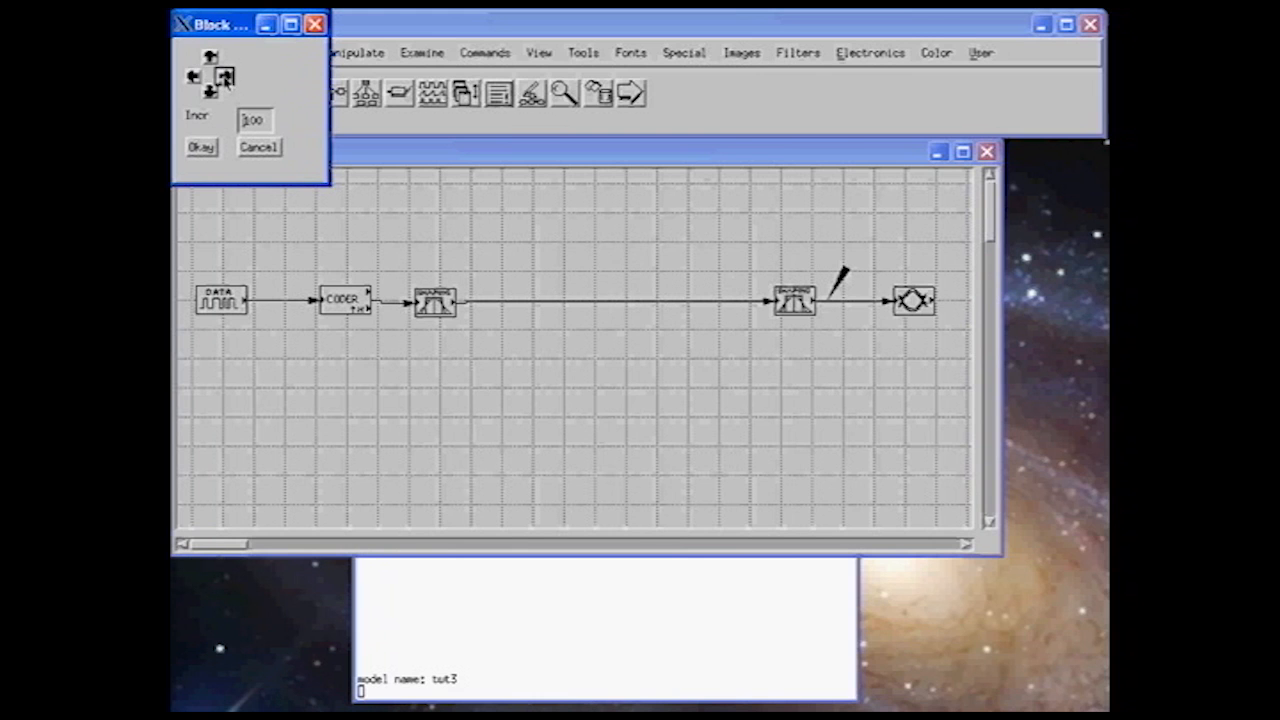
{"action": "left_click", "coordinate": [260, 148]}
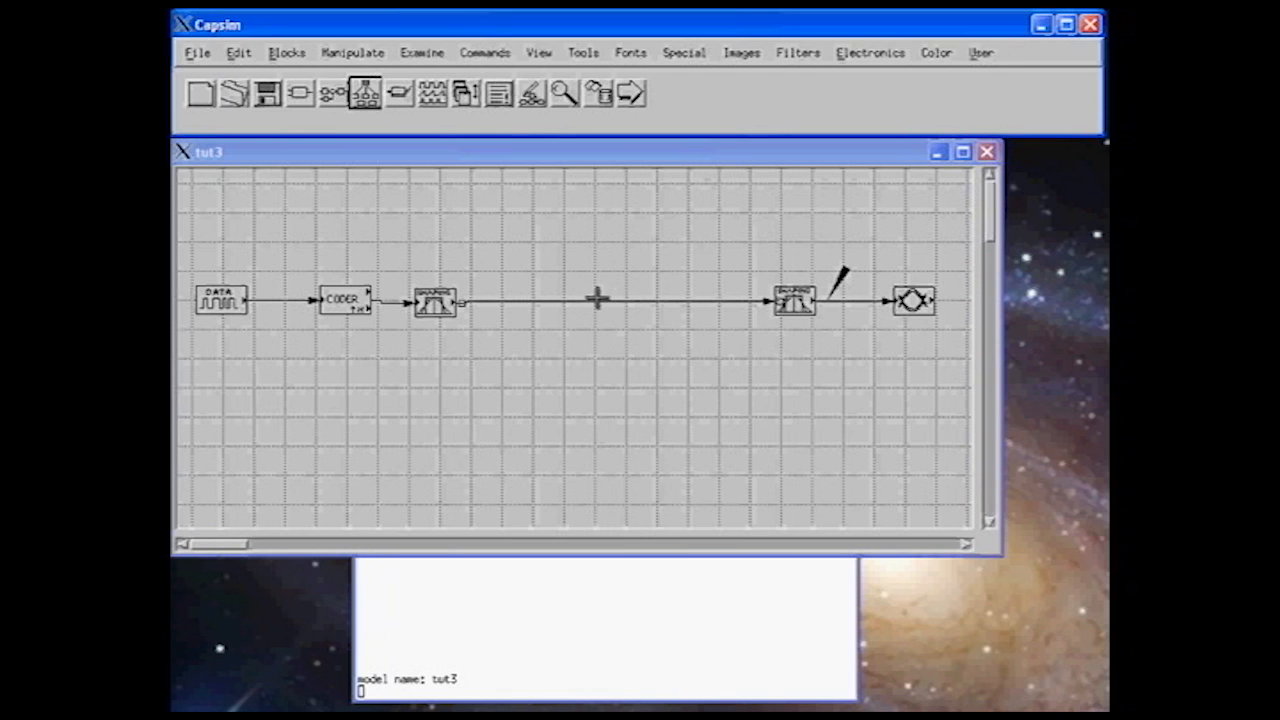
Step: Insert an addnoise block into the connection between the two shaping filters
{"action": "left_click", "coordinate": [596, 302]}
{"action": "left_click", "coordinate": [595, 301]}
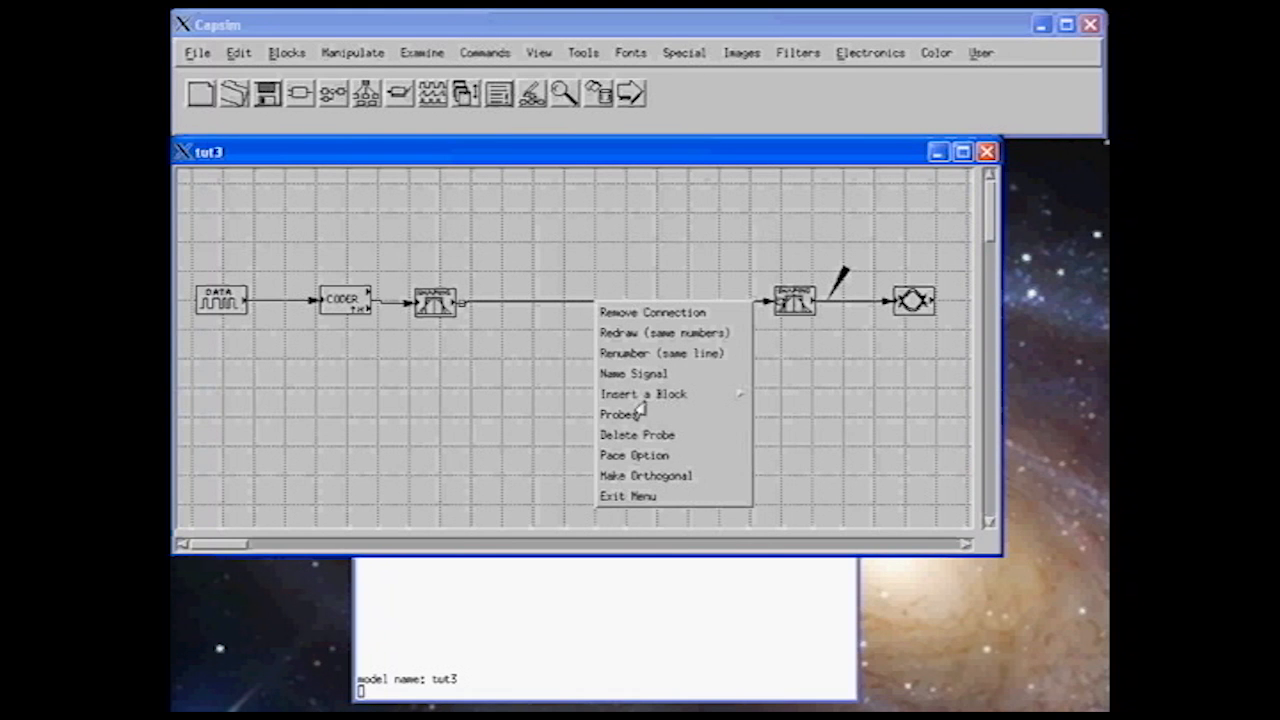
{"action": "mouse_move", "coordinate": [638, 400]}
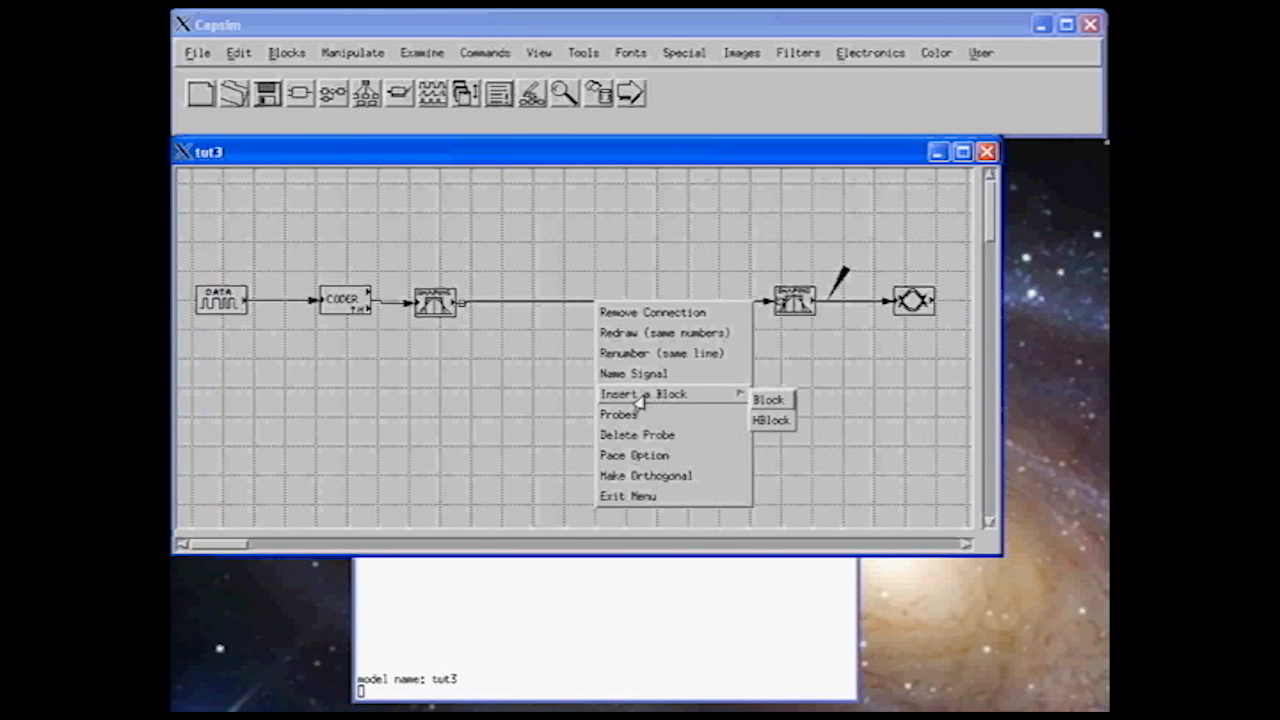
{"action": "left_click", "coordinate": [765, 400]}
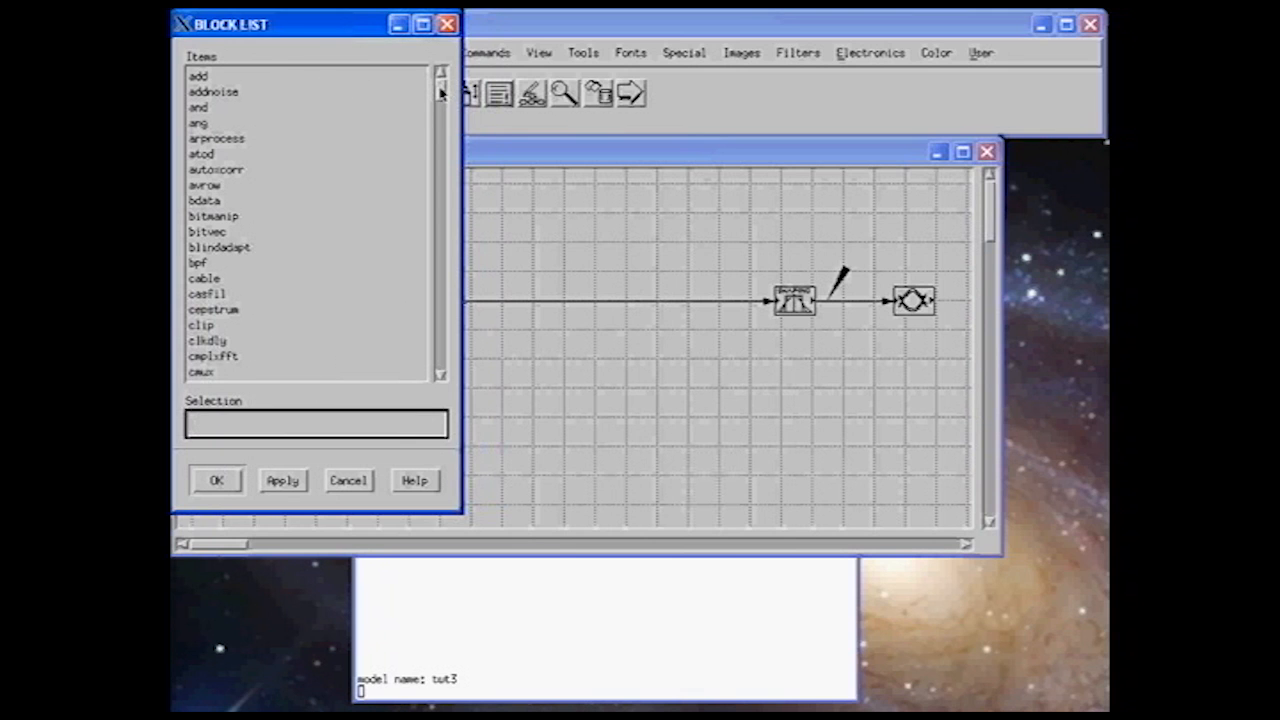
{"action": "left_click", "coordinate": [224, 92]}
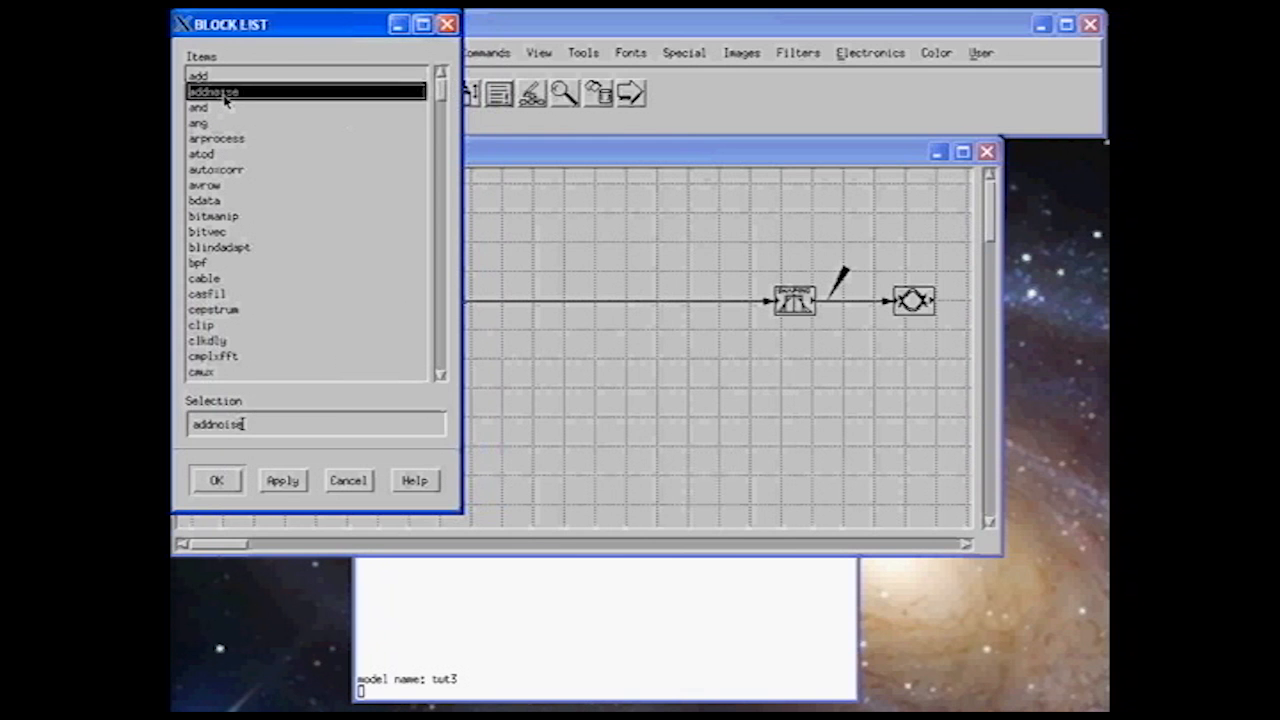
{"action": "left_click", "coordinate": [218, 482]}
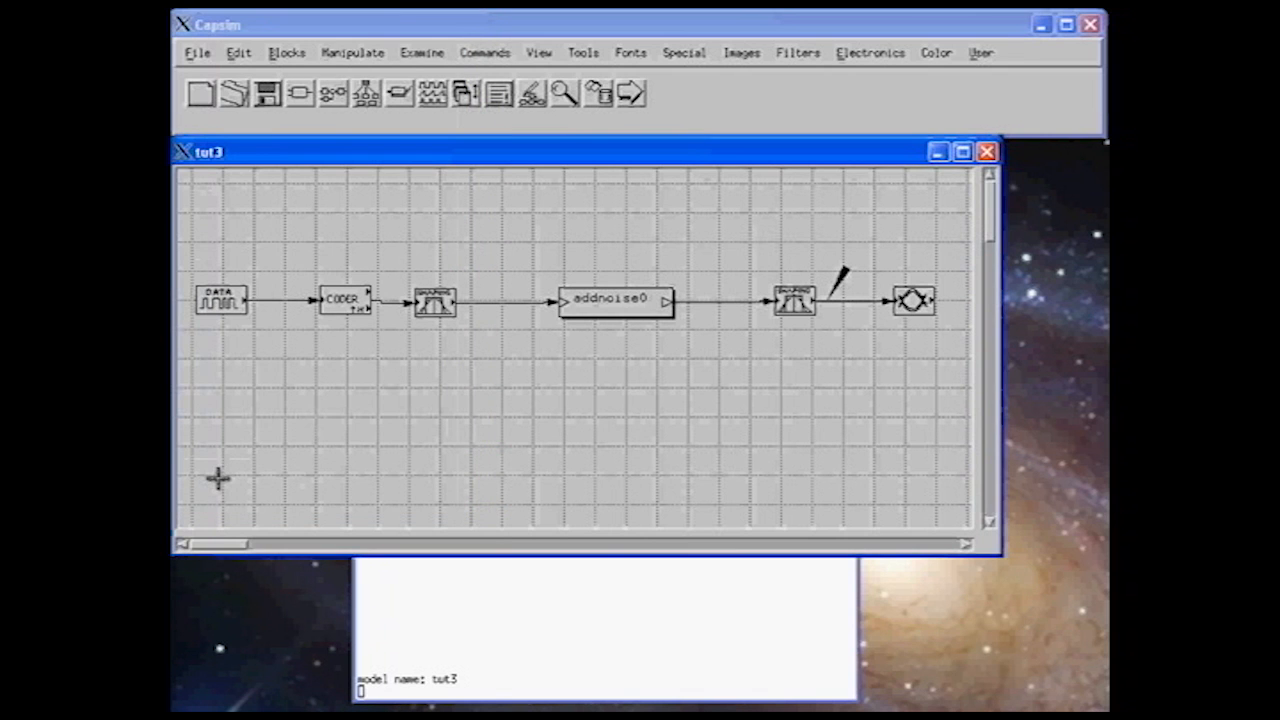
Step: Set the addnoise block's noise power to 0 and run the simulation to plot the eye diagram
{"action": "right_click", "coordinate": [600, 300]}
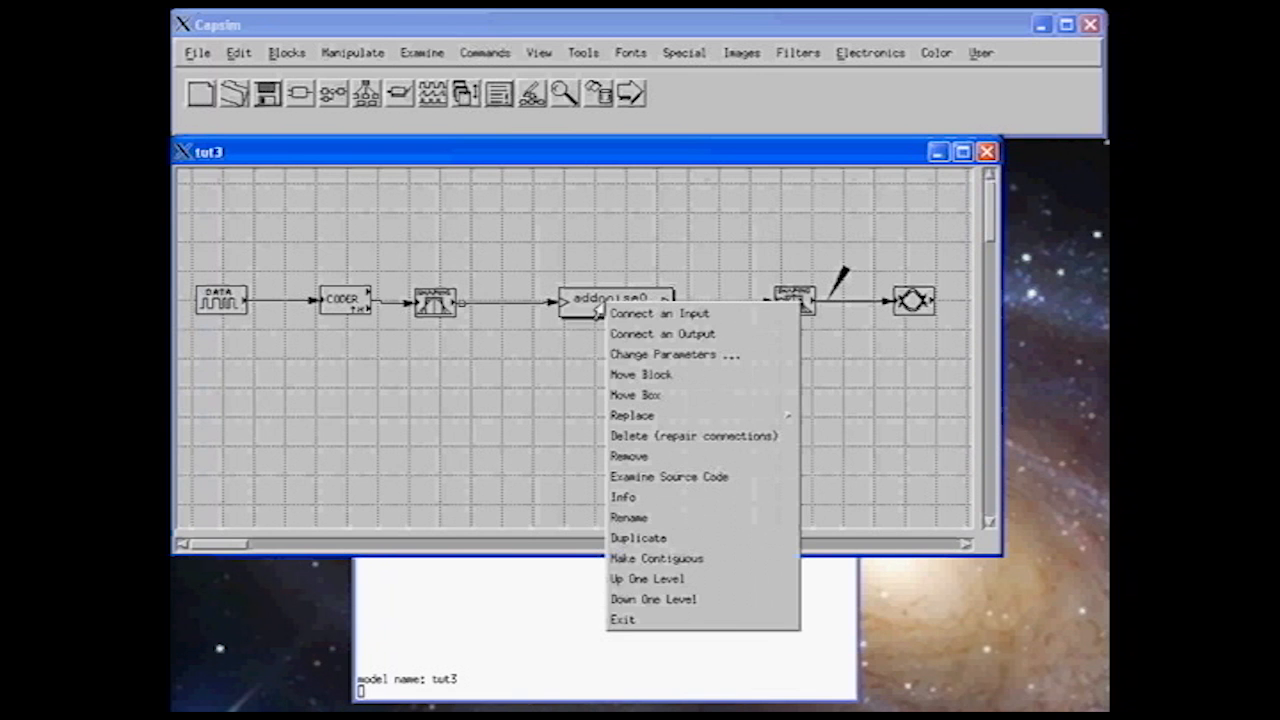
{"action": "left_click", "coordinate": [640, 354]}
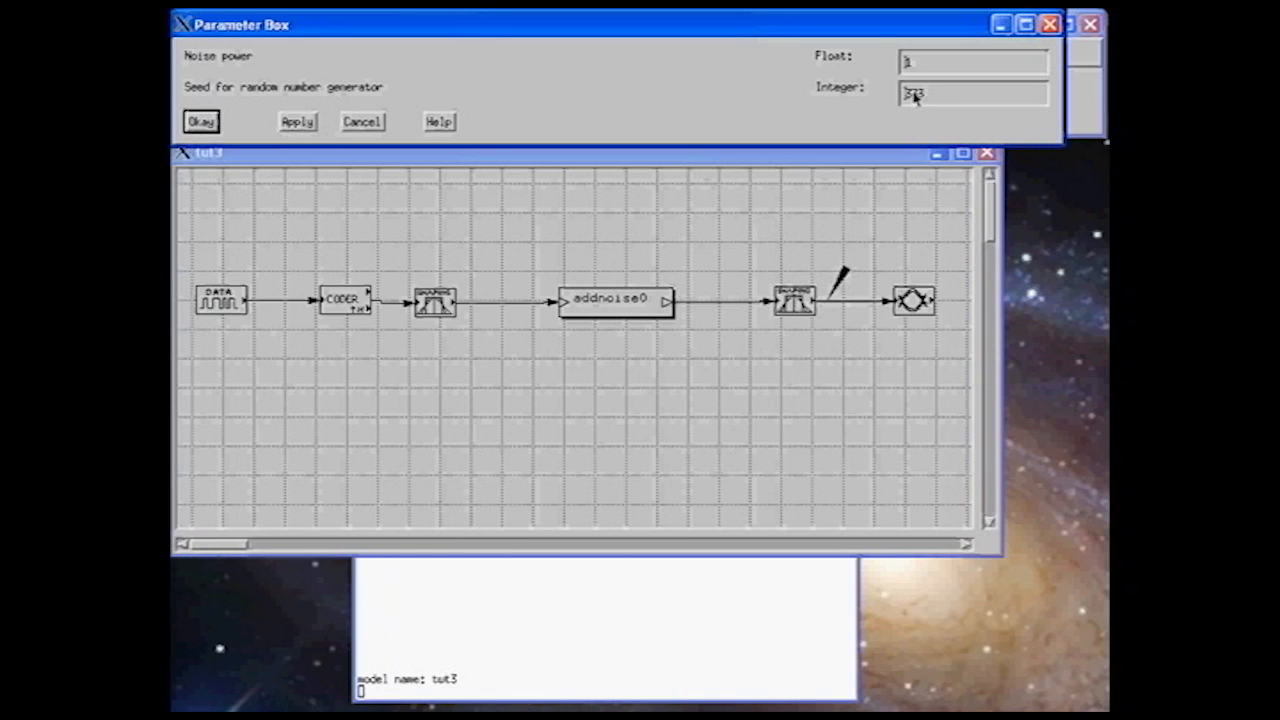
{"action": "left_click", "coordinate": [911, 69]}
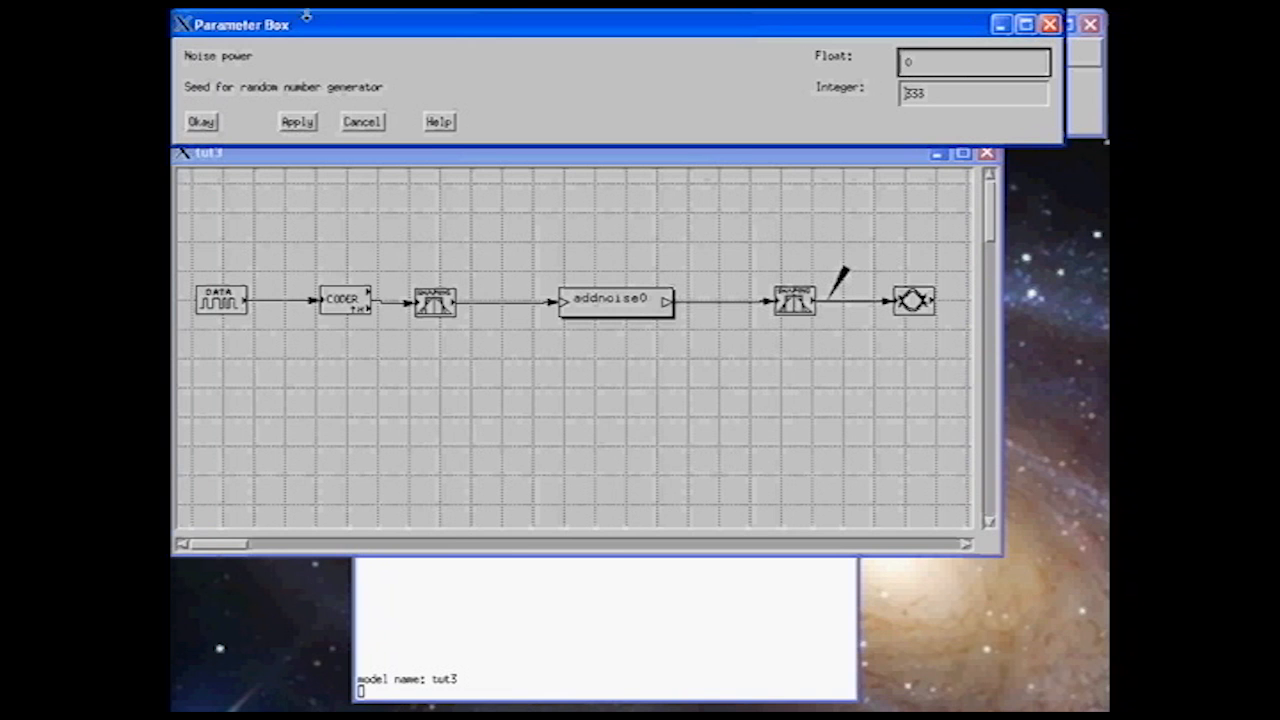
{"action": "left_click", "coordinate": [201, 122]}
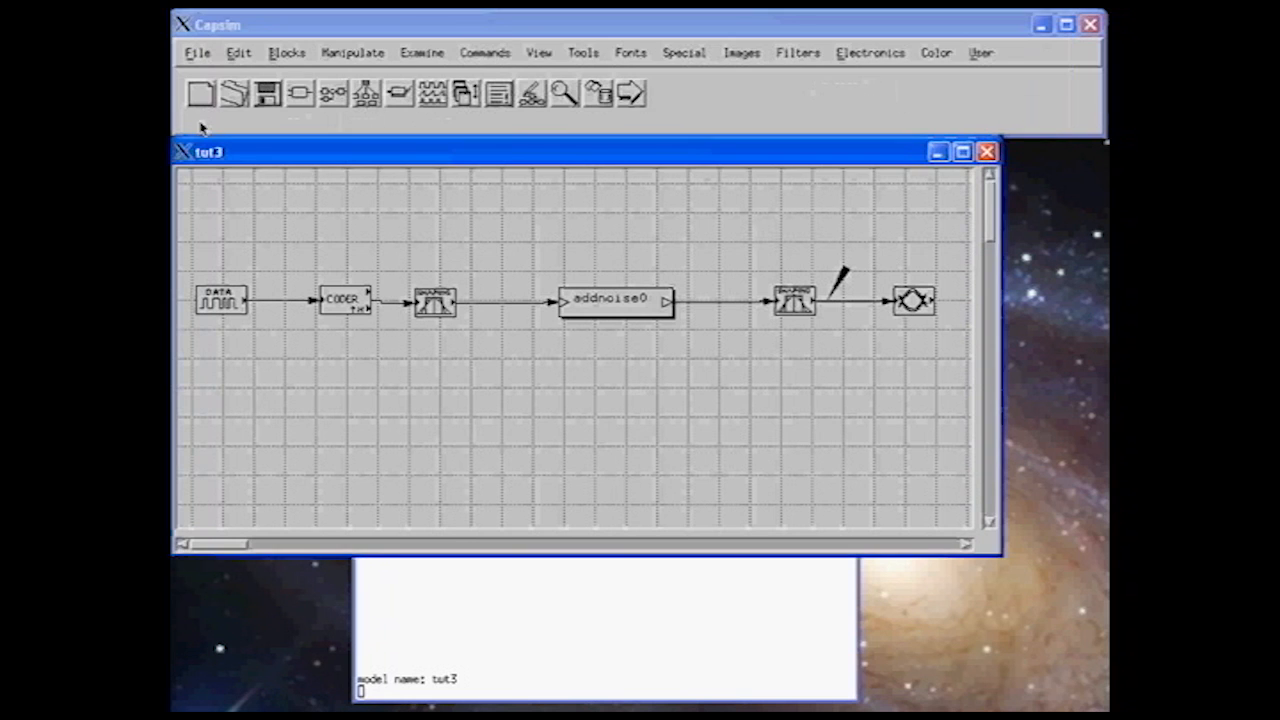
{"action": "left_click", "coordinate": [630, 96]}
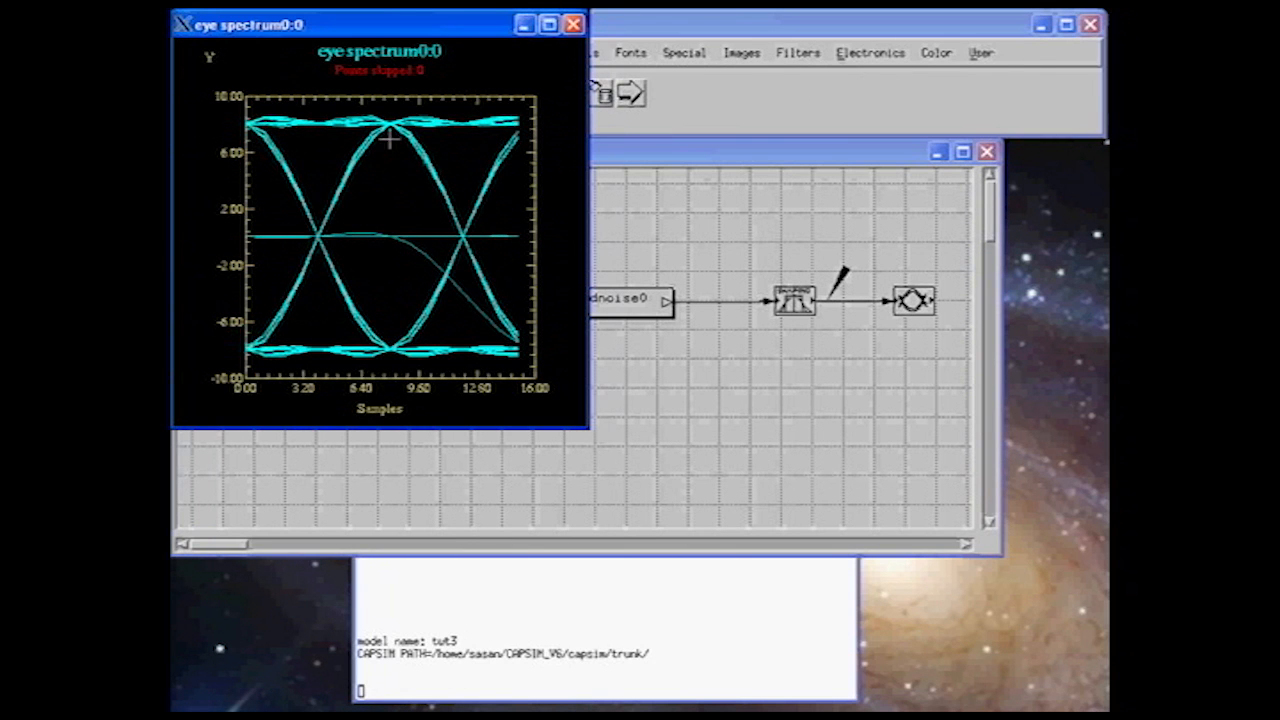
Step: Change the addnoise block's noise power to a small nonzero decimal and rerun the simulation
{"action": "left_click", "coordinate": [730, 170]}
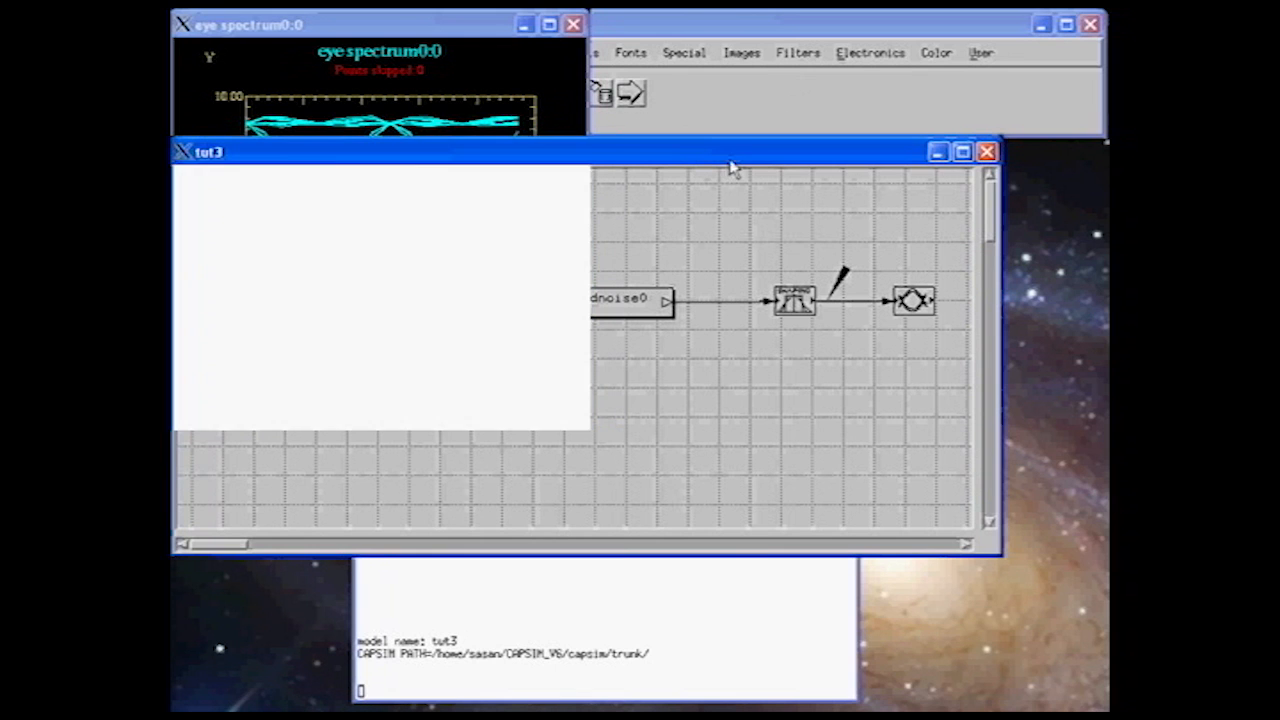
{"action": "right_click", "coordinate": [621, 298]}
{"action": "left_click", "coordinate": [645, 341]}
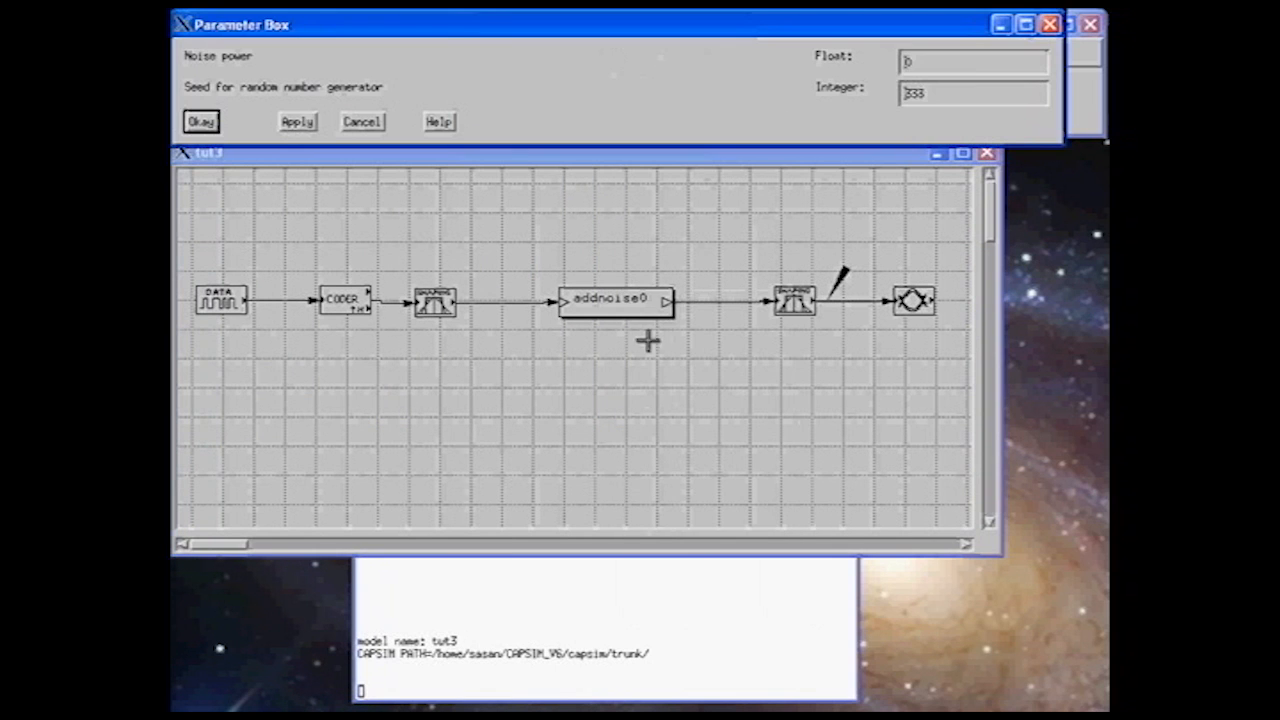
{"action": "left_click", "coordinate": [908, 63]}
{"action": "left_click", "coordinate": [905, 67]}
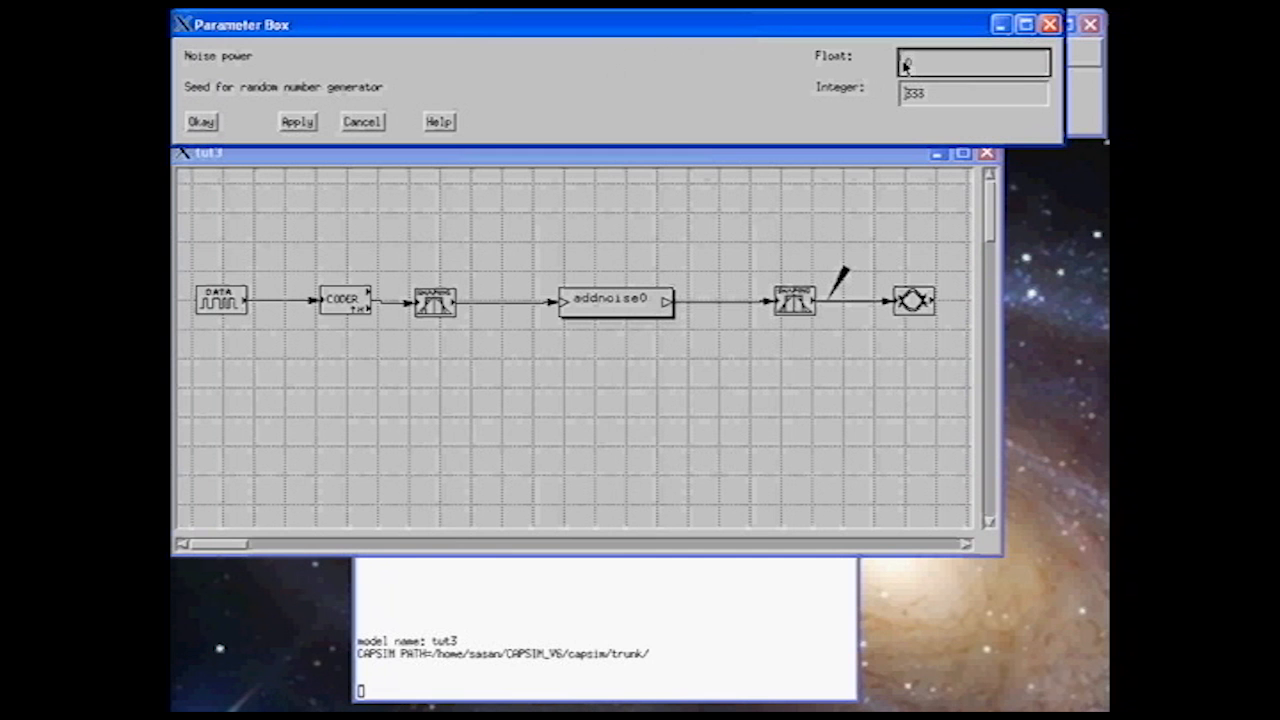
{"action": "left_click", "coordinate": [201, 121]}
{"action": "left_click", "coordinate": [630, 92]}
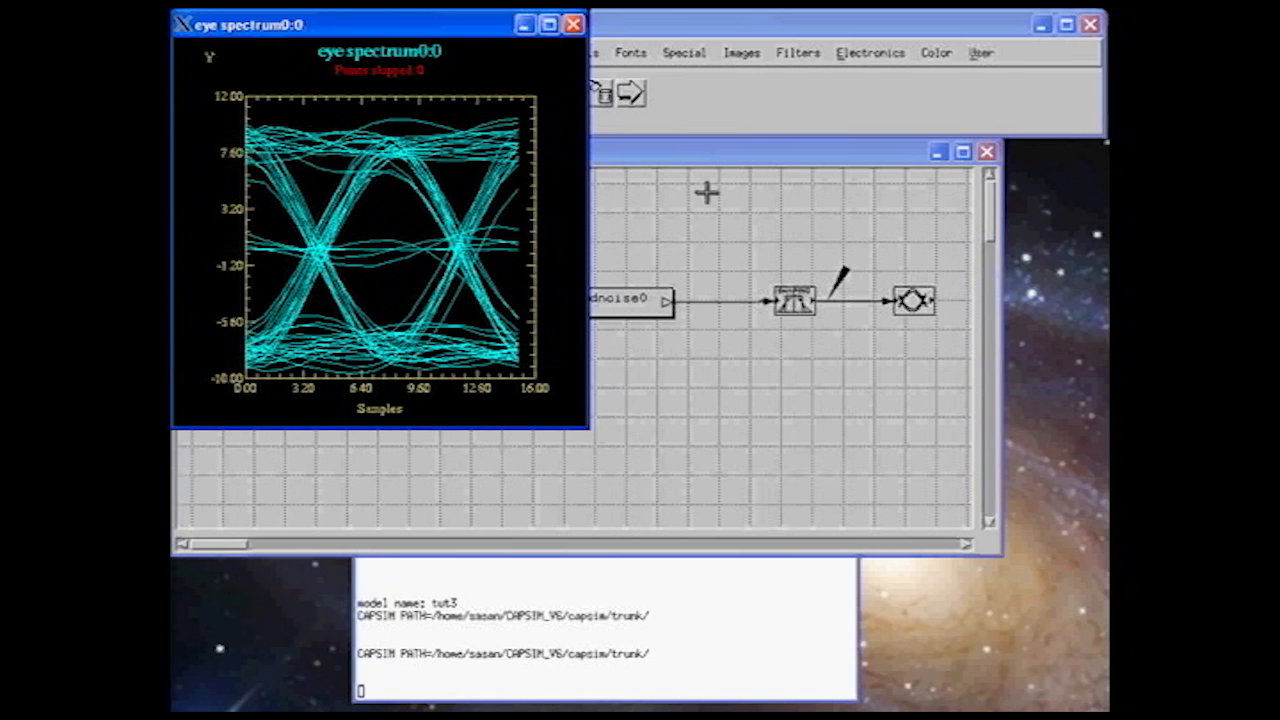
Step: Raise the addnoise block's noise power further, rerun the simulation, and bring the topology back to the front
{"action": "left_click", "coordinate": [724, 236]}
{"action": "left_click", "coordinate": [643, 306]}
{"action": "right_click", "coordinate": [643, 306]}
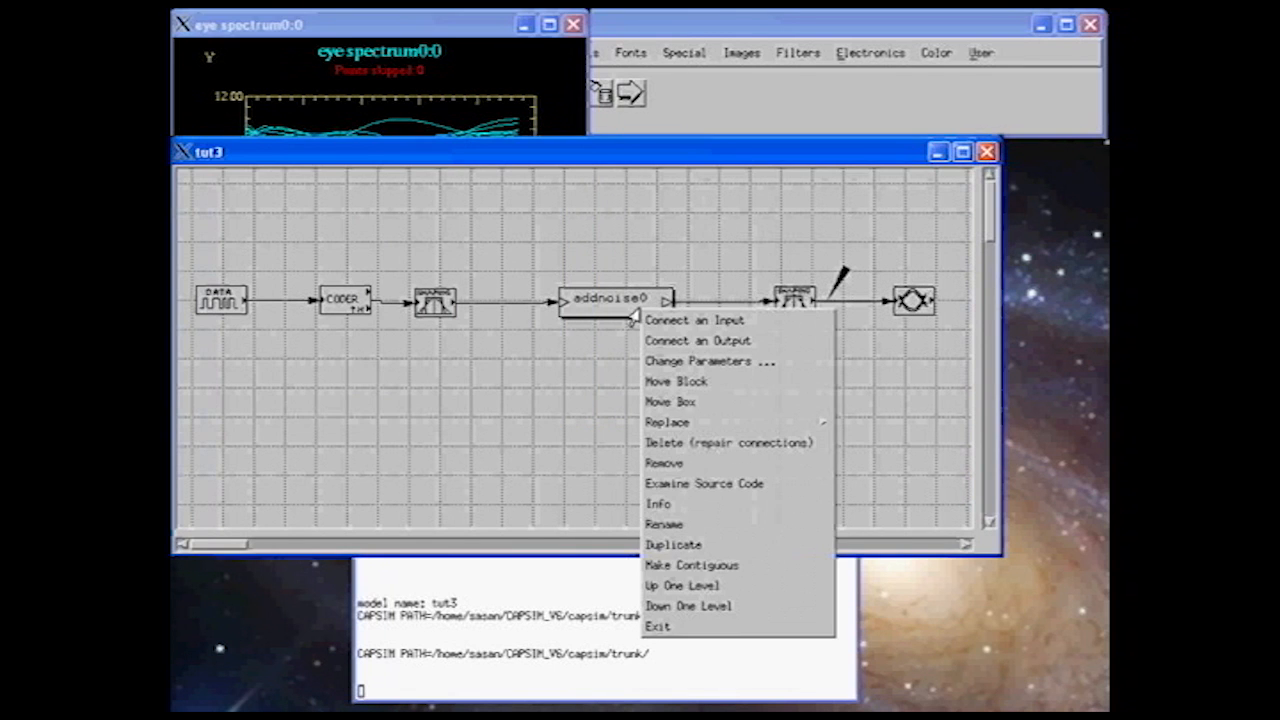
{"action": "left_click", "coordinate": [660, 362]}
{"action": "left_click", "coordinate": [922, 64]}
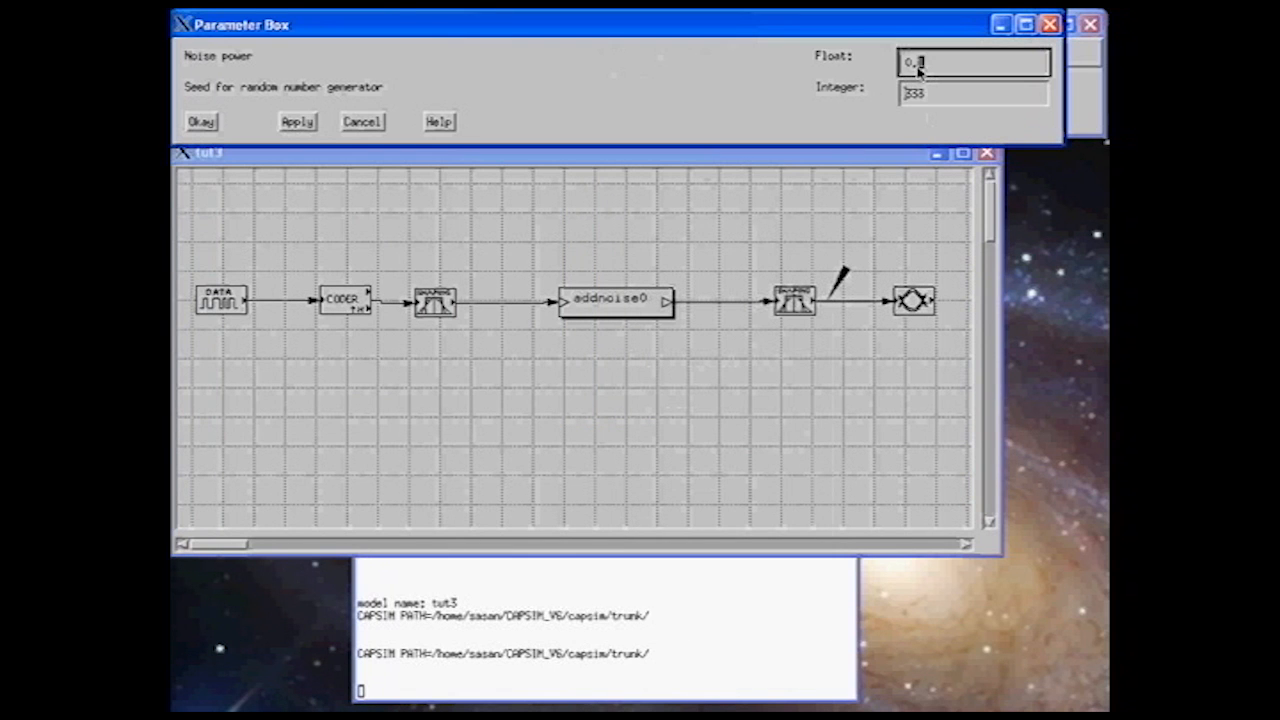
{"action": "left_click", "coordinate": [201, 121]}
{"action": "left_click", "coordinate": [630, 94]}
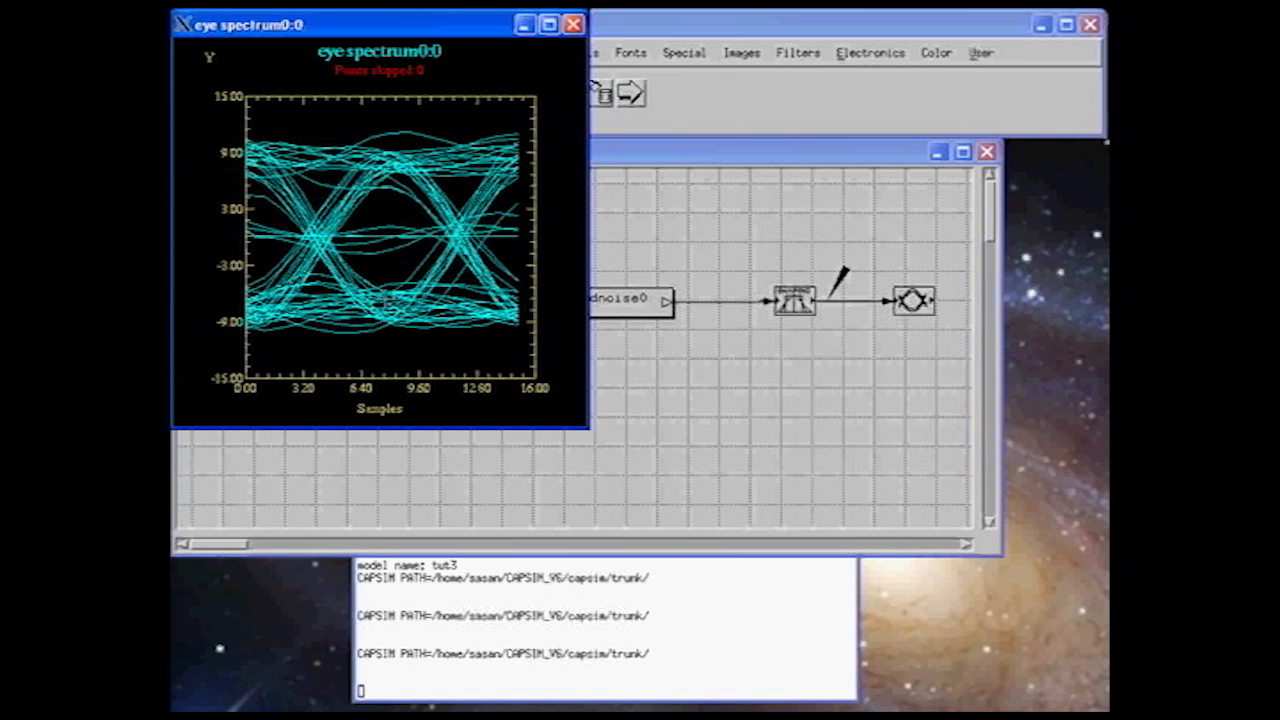
{"action": "left_click", "coordinate": [632, 162]}
{"action": "left_click", "coordinate": [679, 116]}
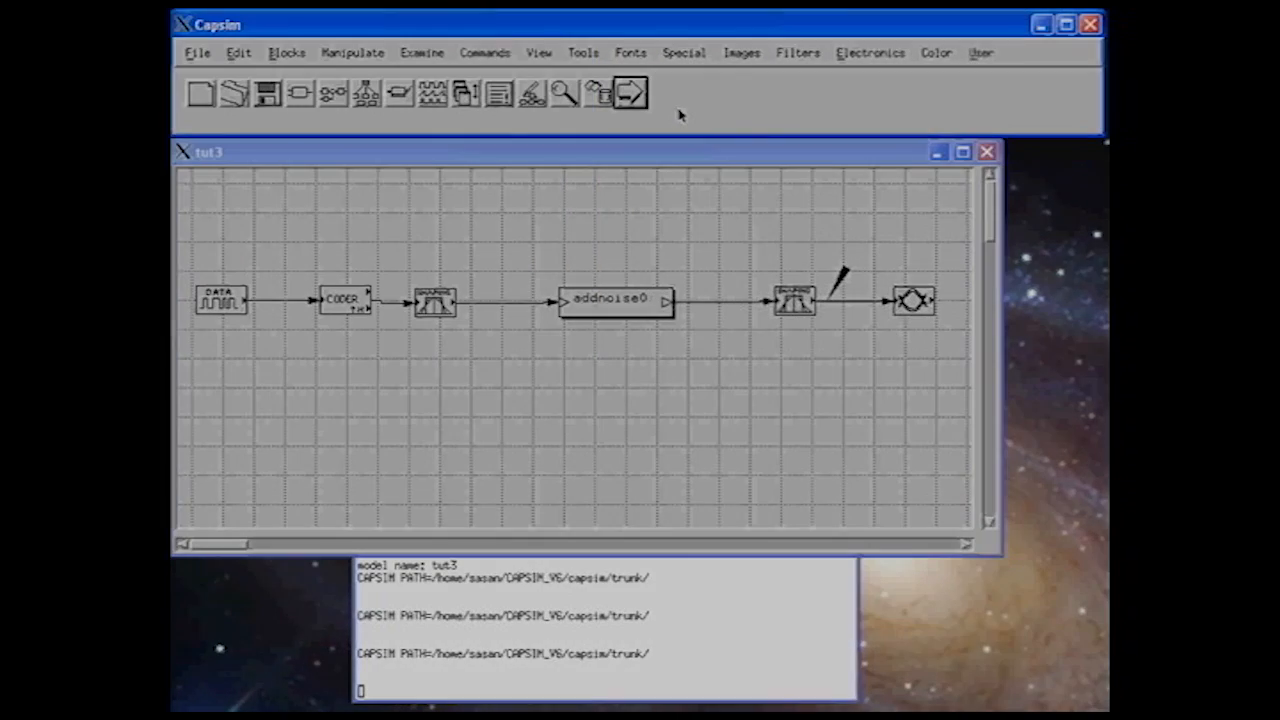